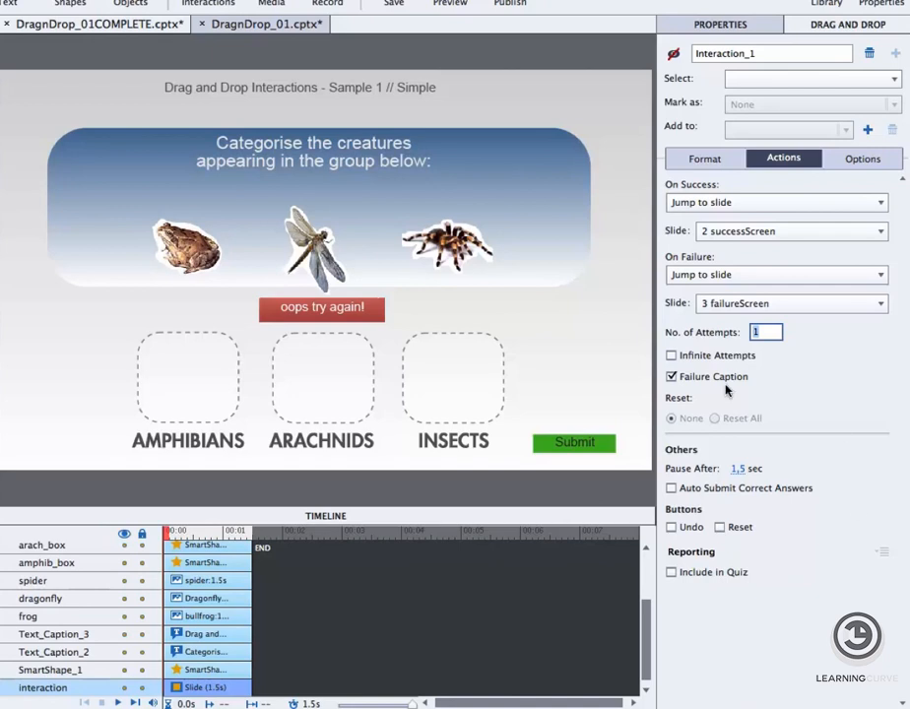
Step: Recreate the interaction's failure caption and place it between the creatures panel and the Arachnids drop box
click(669, 376)
click(670, 376)
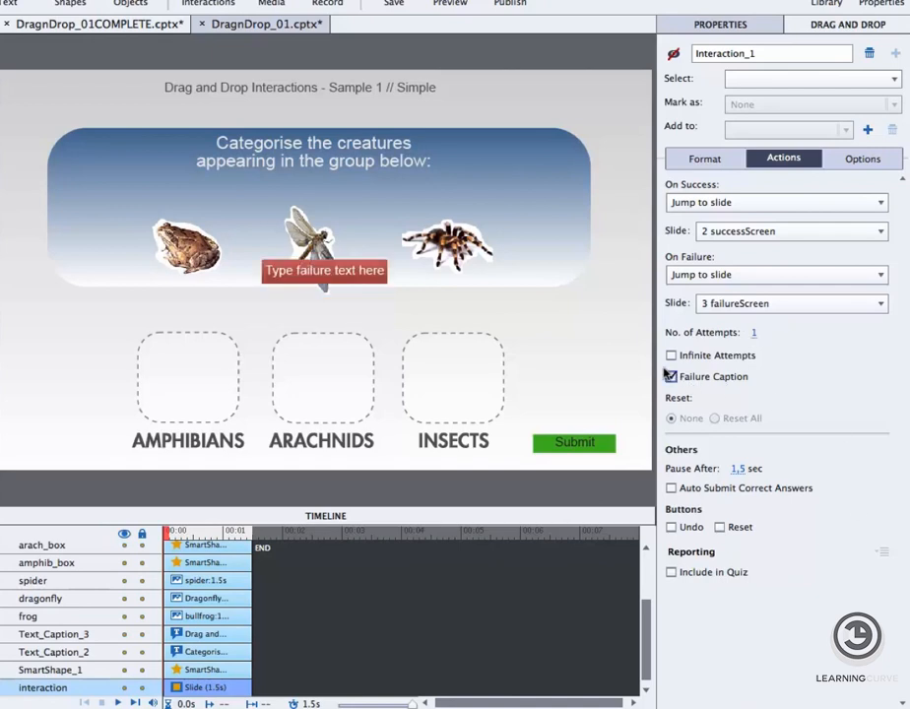
click(317, 276)
drag(320, 279, 308, 312)
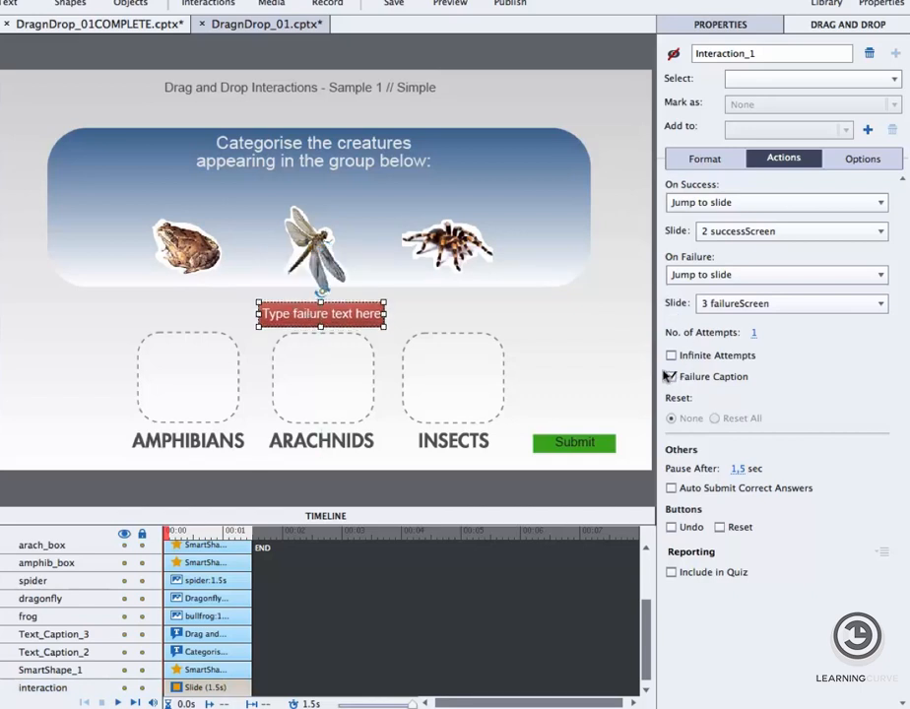
Step: Replace the failure caption's placeholder text with "Oops Try Again!"
double_click(320, 313)
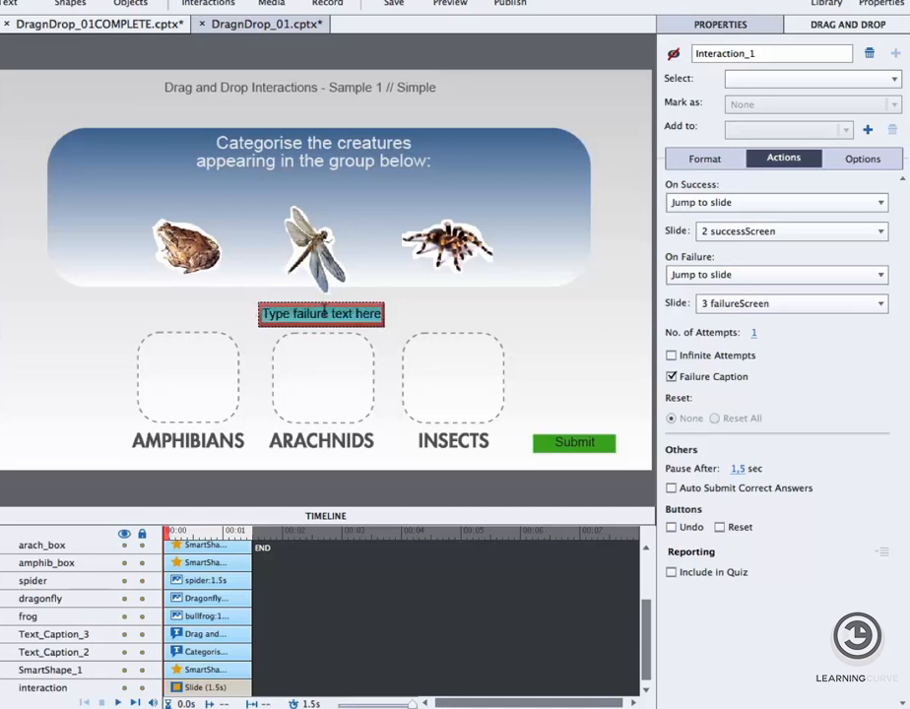
text(Oops Try)
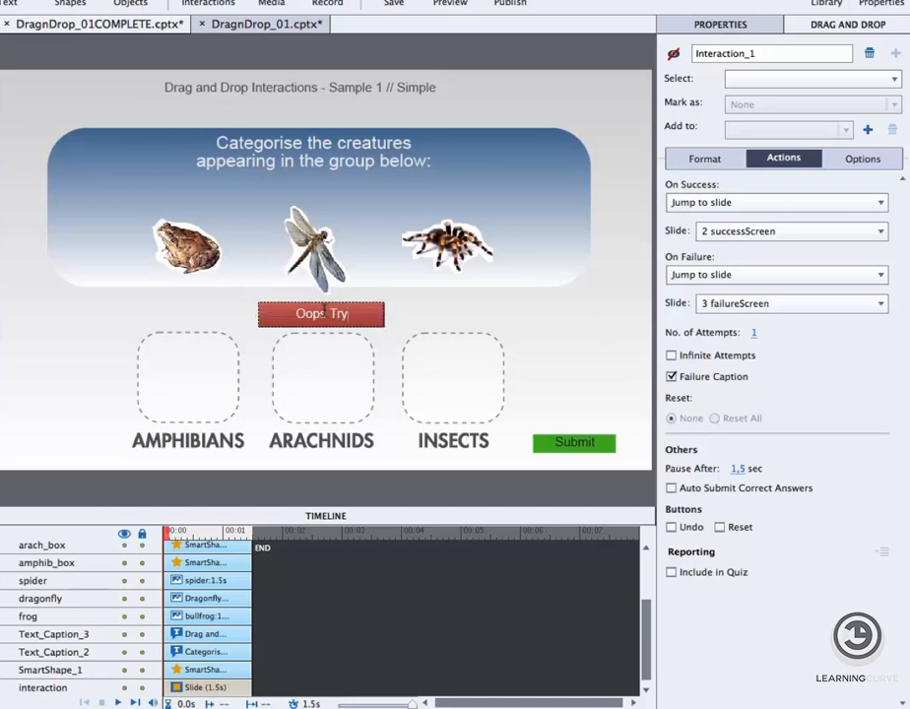
text( Again!)
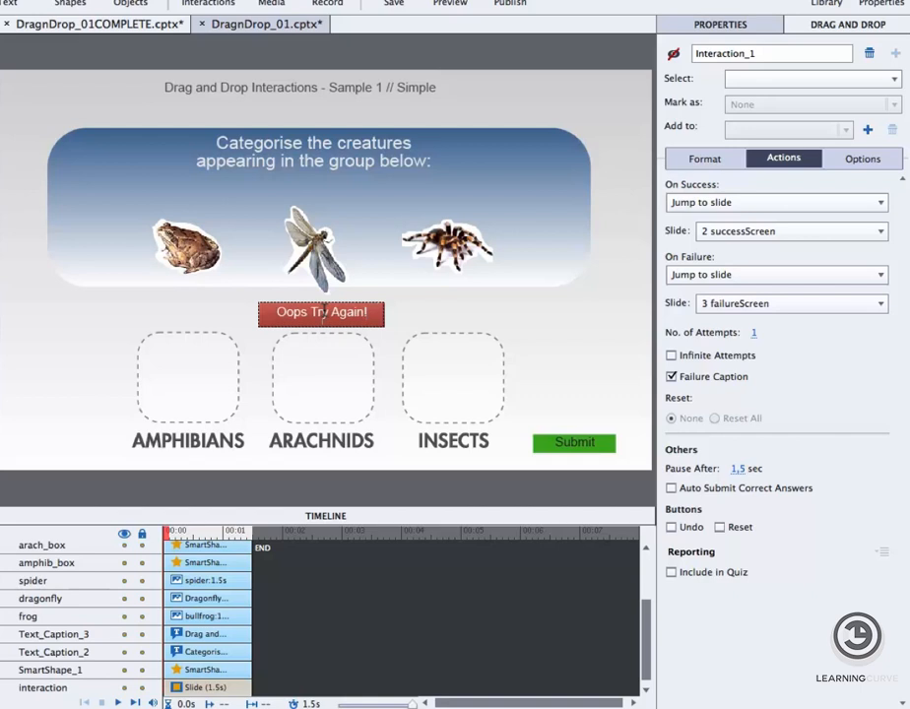
click(443, 323)
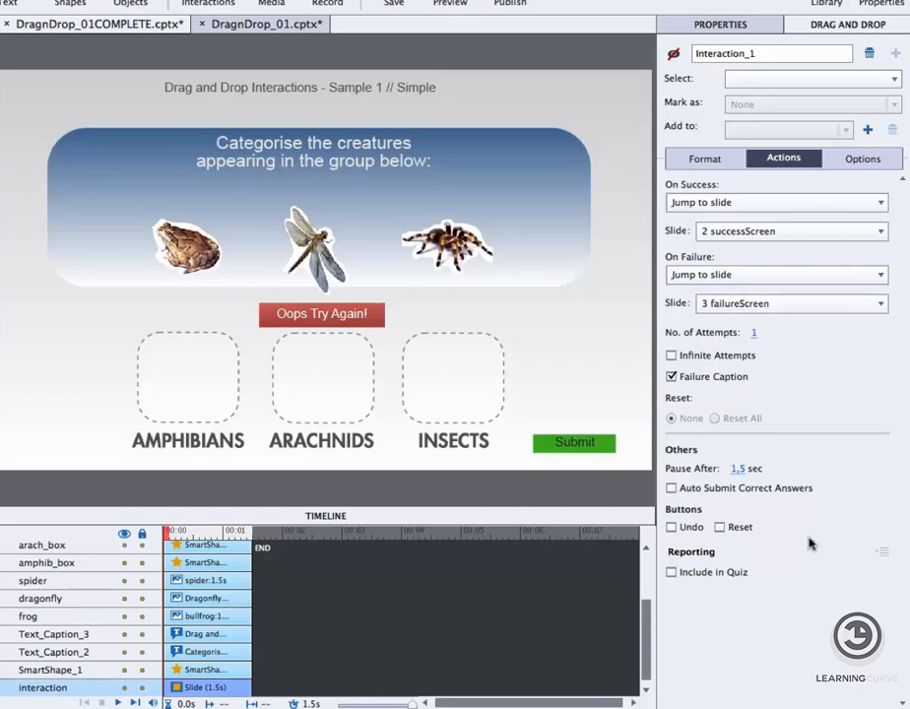
Step: Add a Reset button directly above the Submit button and include the interaction in the quiz
click(719, 527)
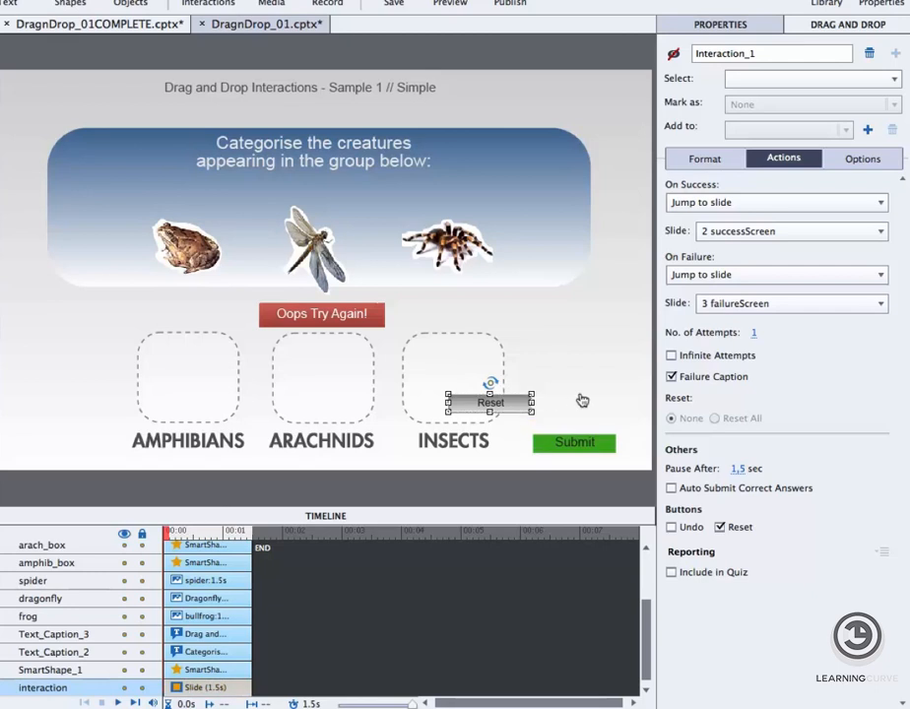
drag(496, 404, 580, 411)
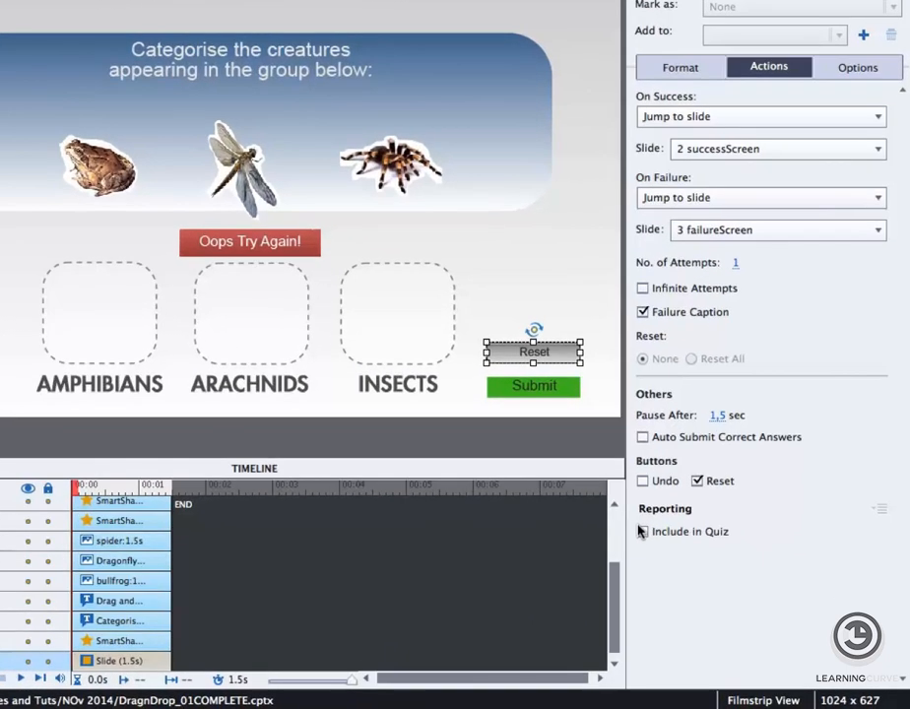
click(688, 561)
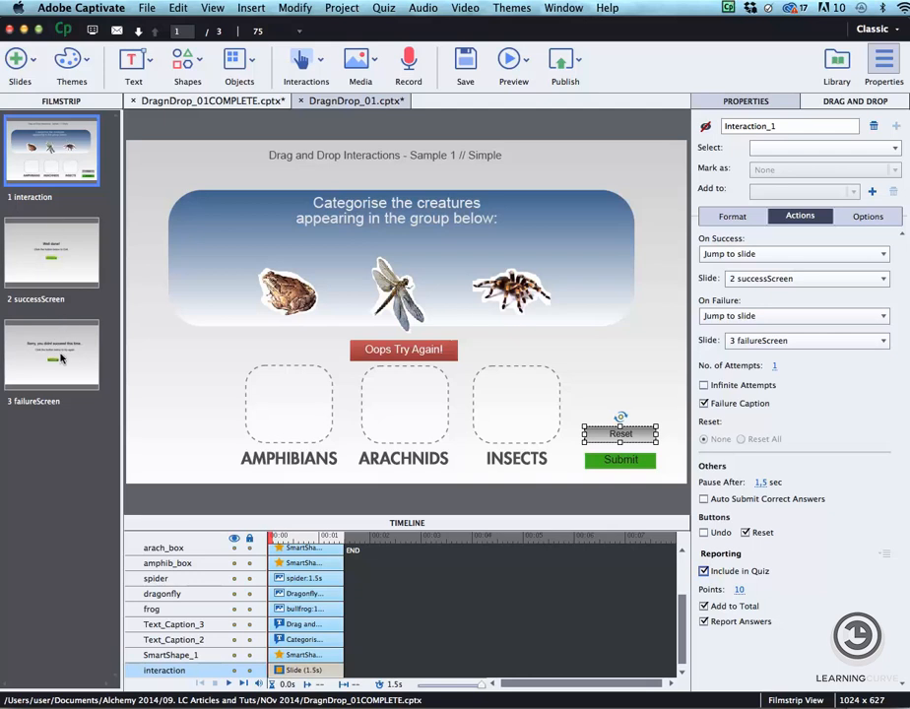
Step: Review the question slide types that can be inserted into the quiz without selecting any
click(384, 8)
click(396, 22)
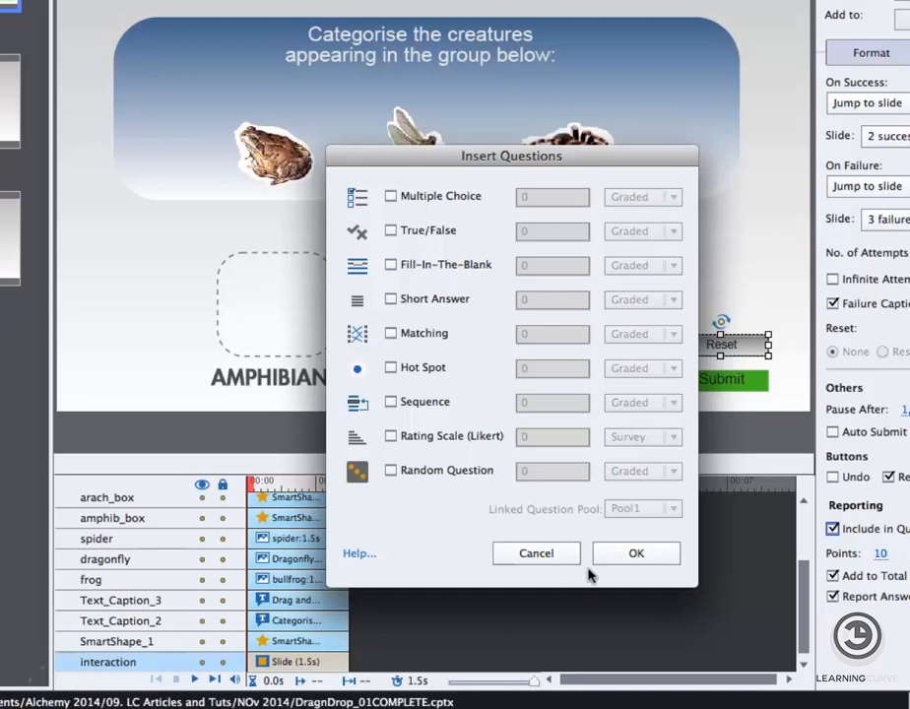
click(635, 553)
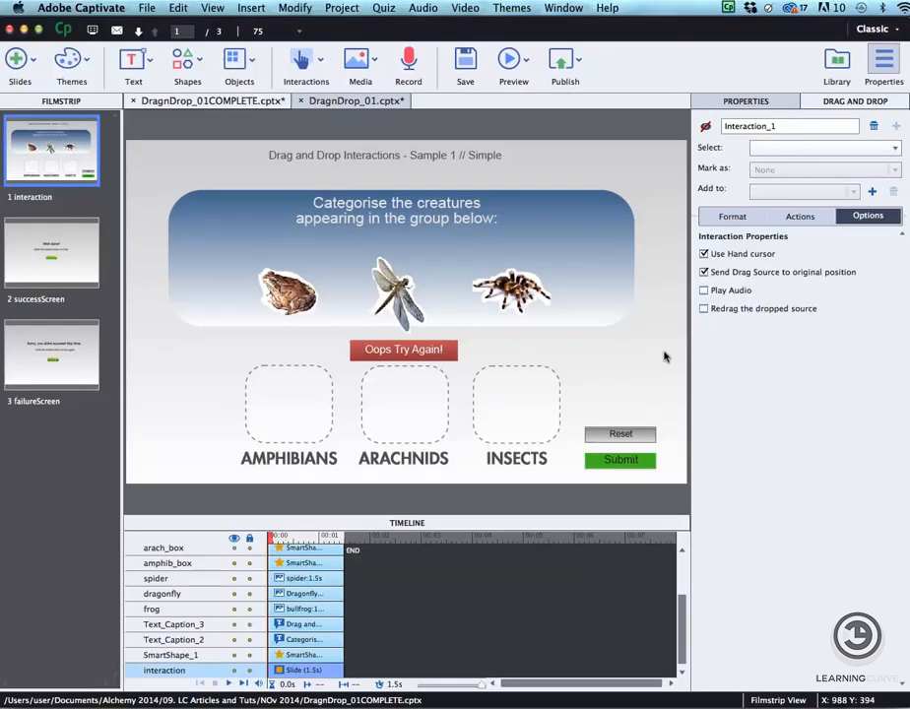
Step: Enable quiz reporting for the project in the preferences, with Quiz is Passed as the completion criterion
click(104, 6)
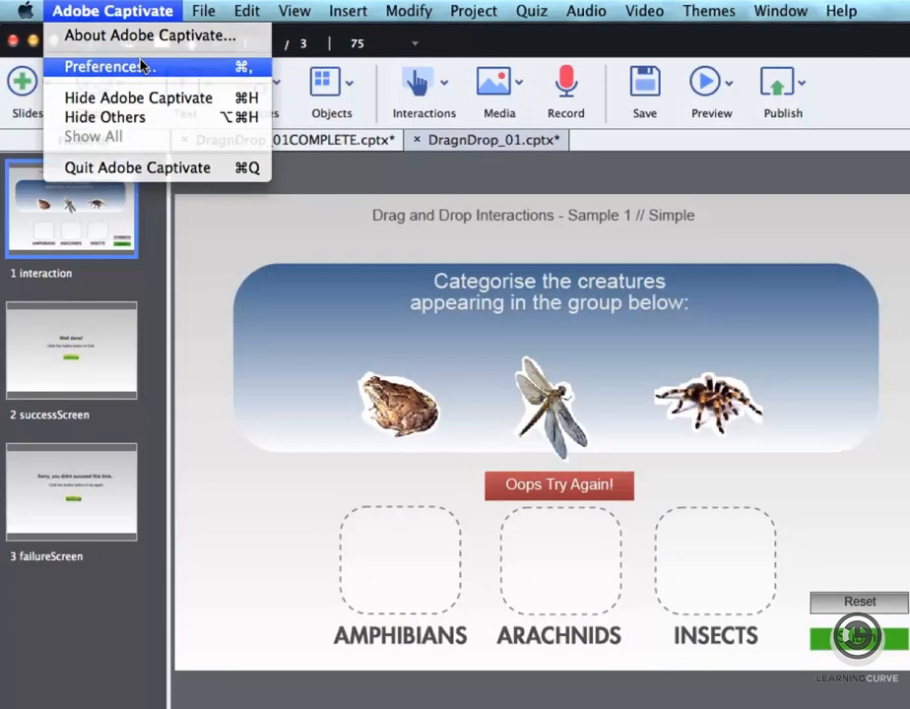
click(141, 66)
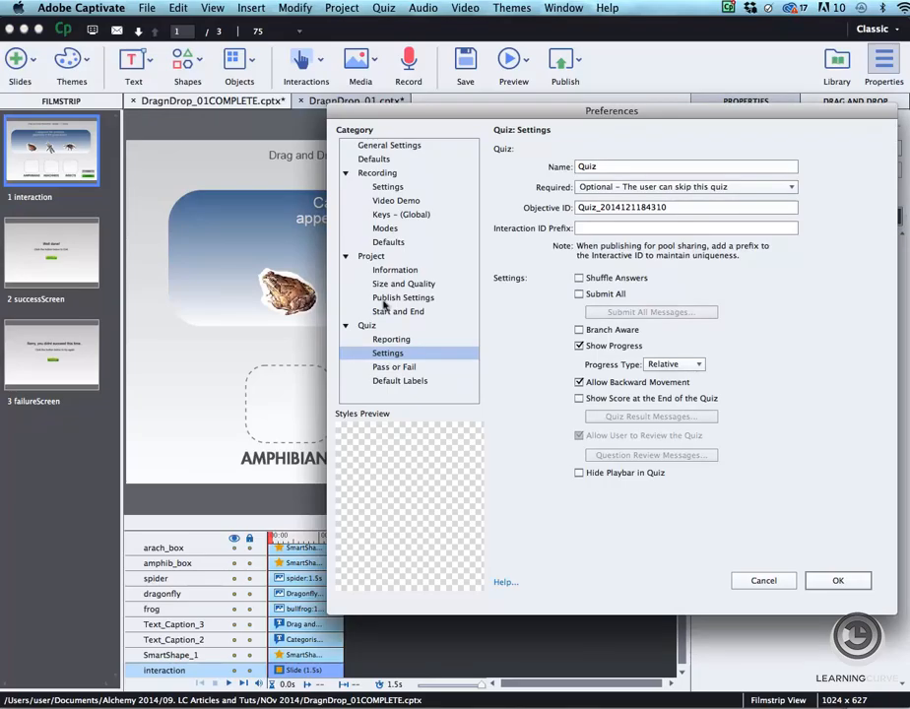
click(366, 325)
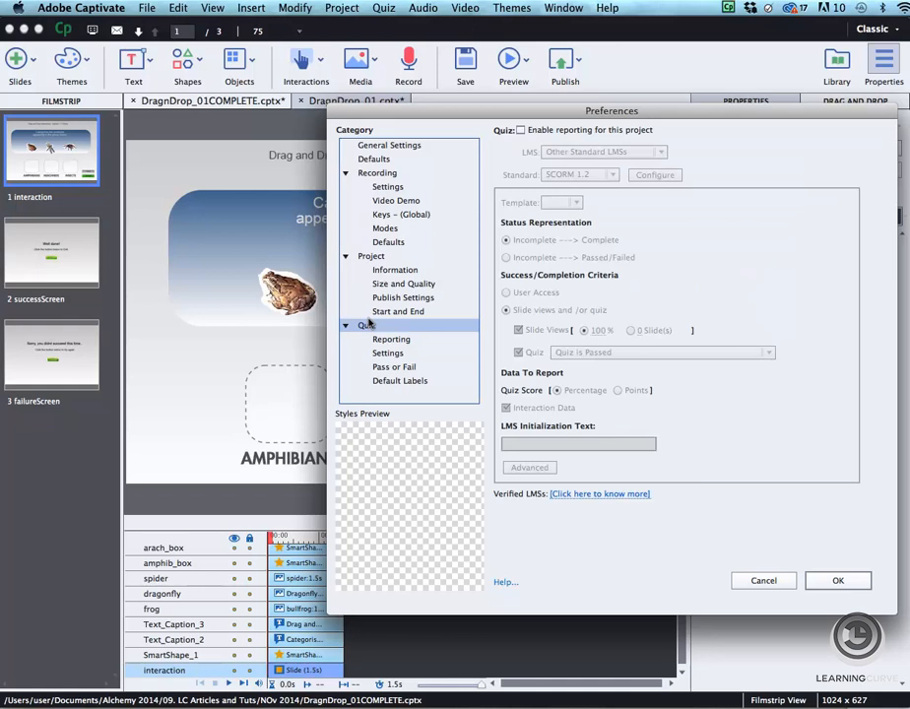
click(521, 130)
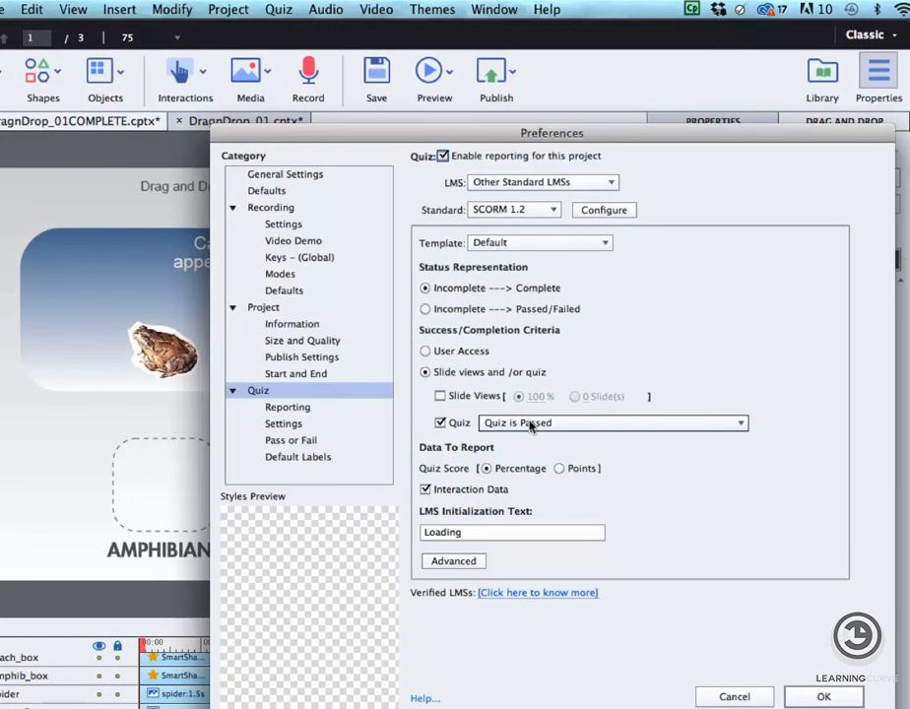
click(548, 401)
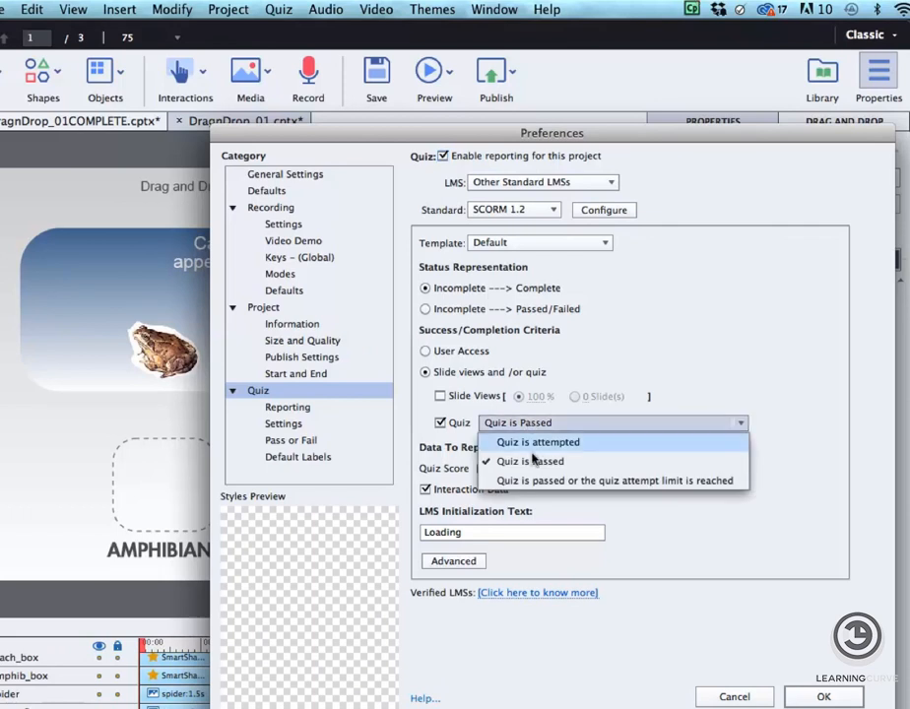
click(531, 461)
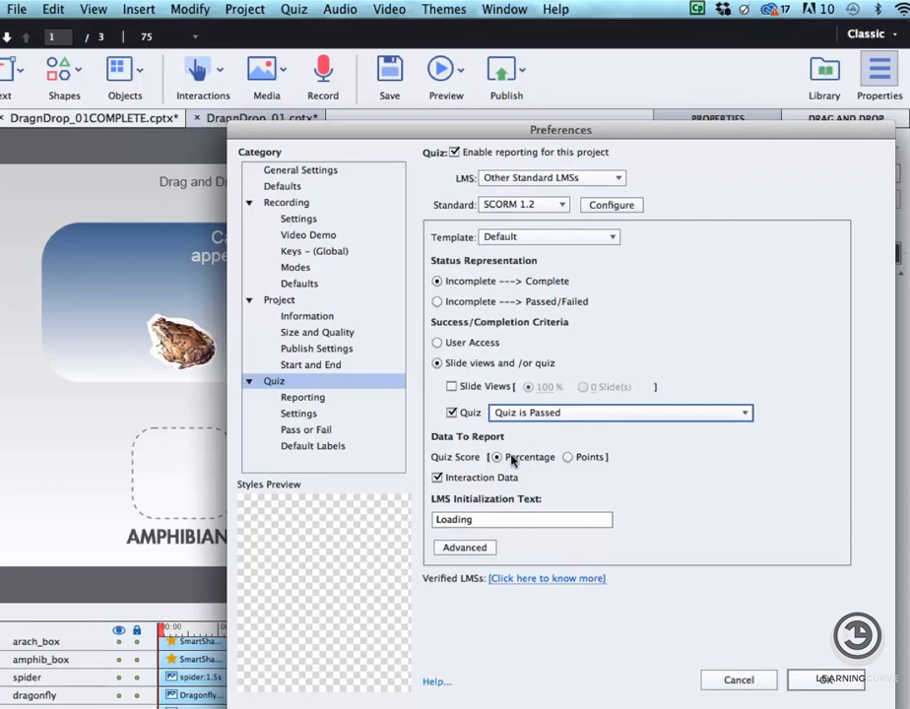
Step: Show the score at the end of the quiz and set the pass mark to 80% of total points
click(301, 412)
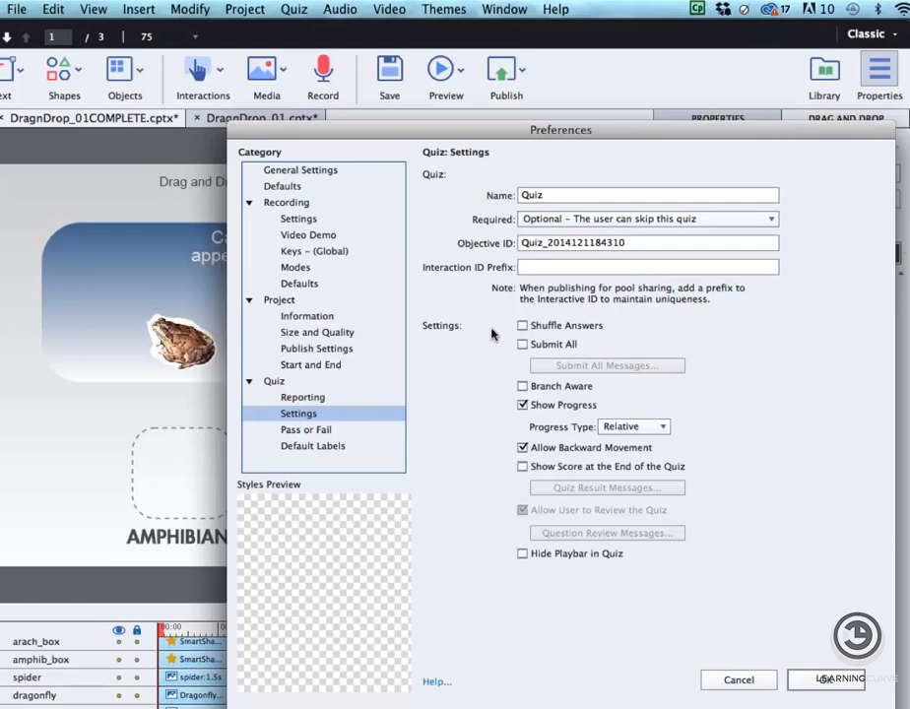
click(523, 467)
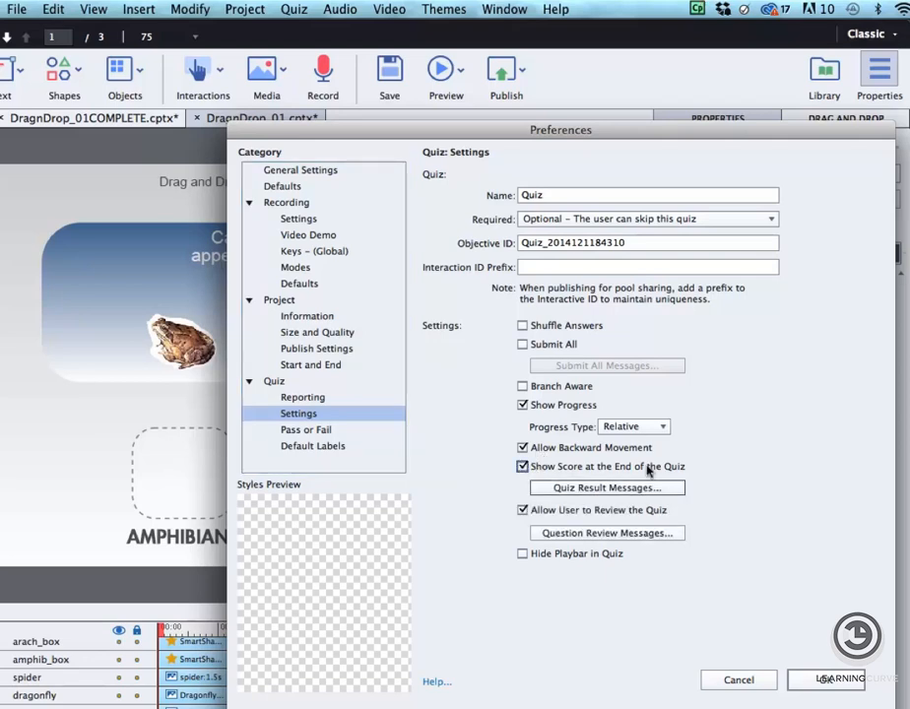
click(346, 427)
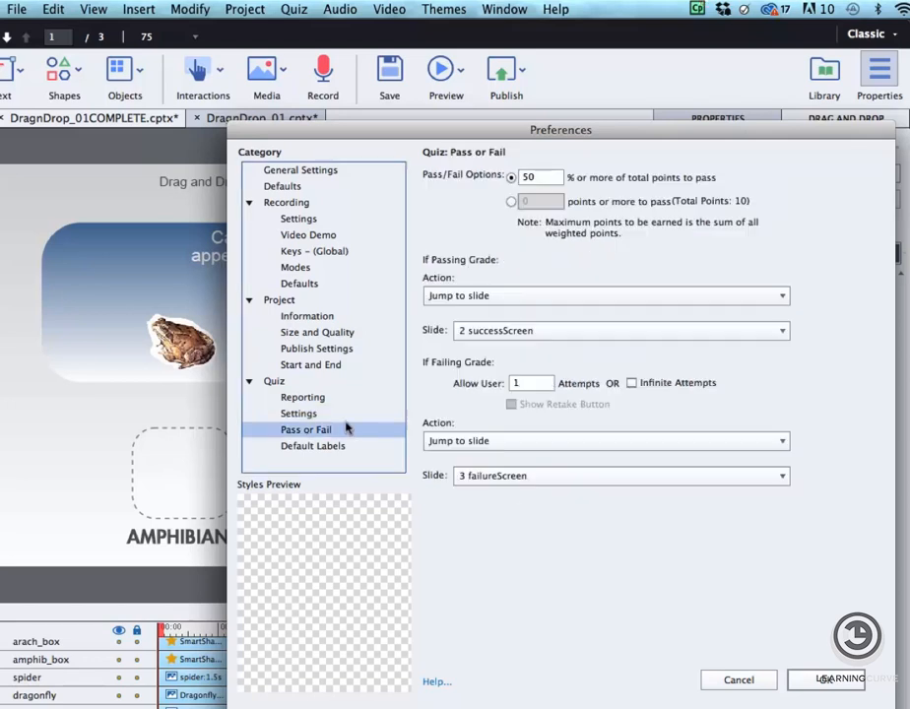
double_click(531, 177)
click(543, 153)
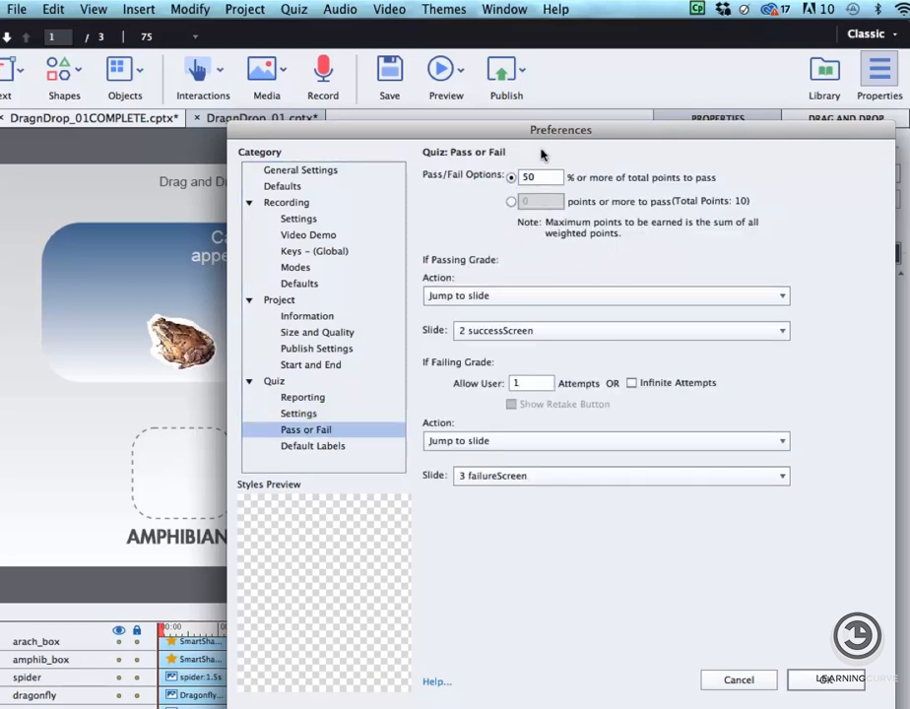
double_click(535, 167)
key(BackSpace)
Step: Set both the passing grade action and the failing grade action to Open another project
click(430, 294)
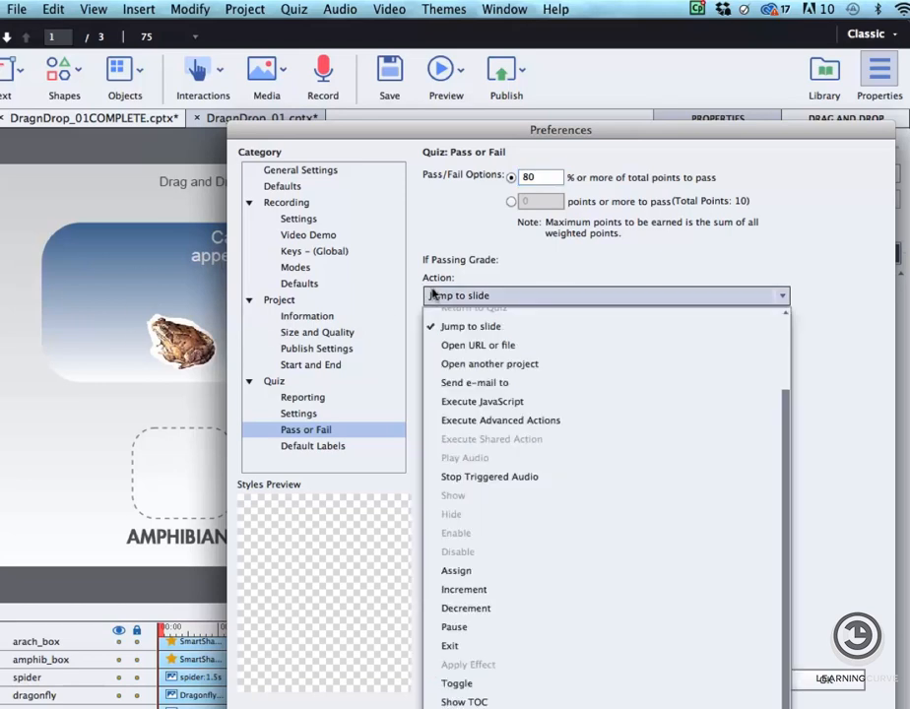
click(458, 364)
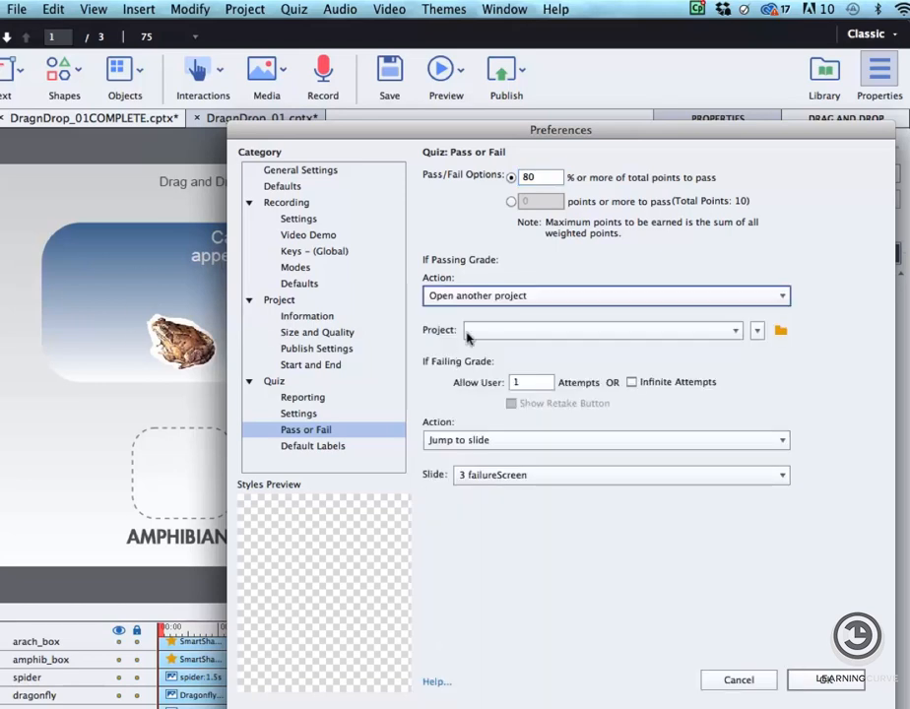
click(476, 437)
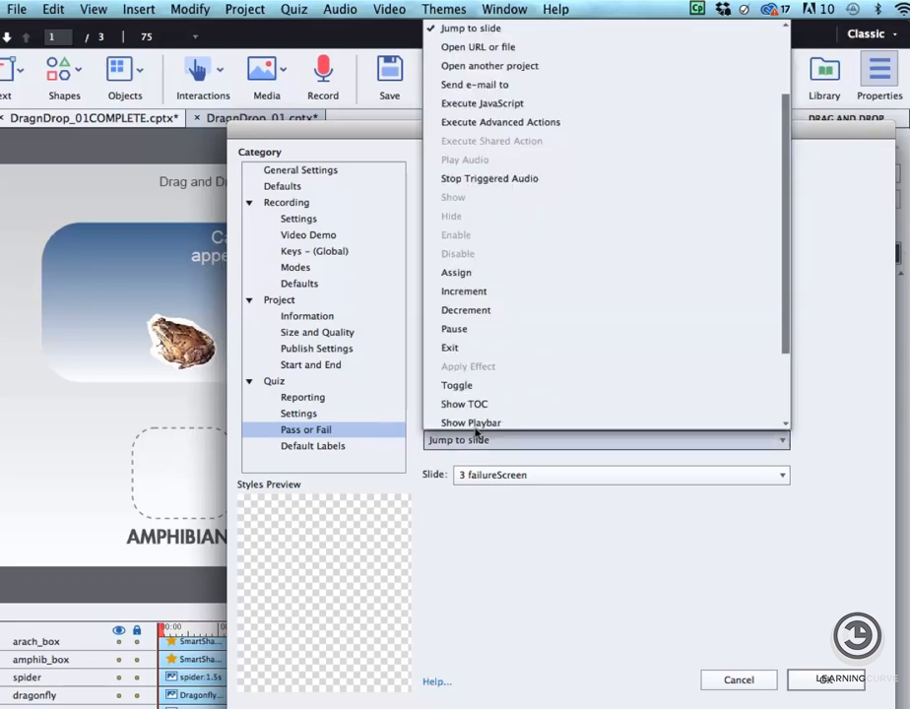
click(479, 65)
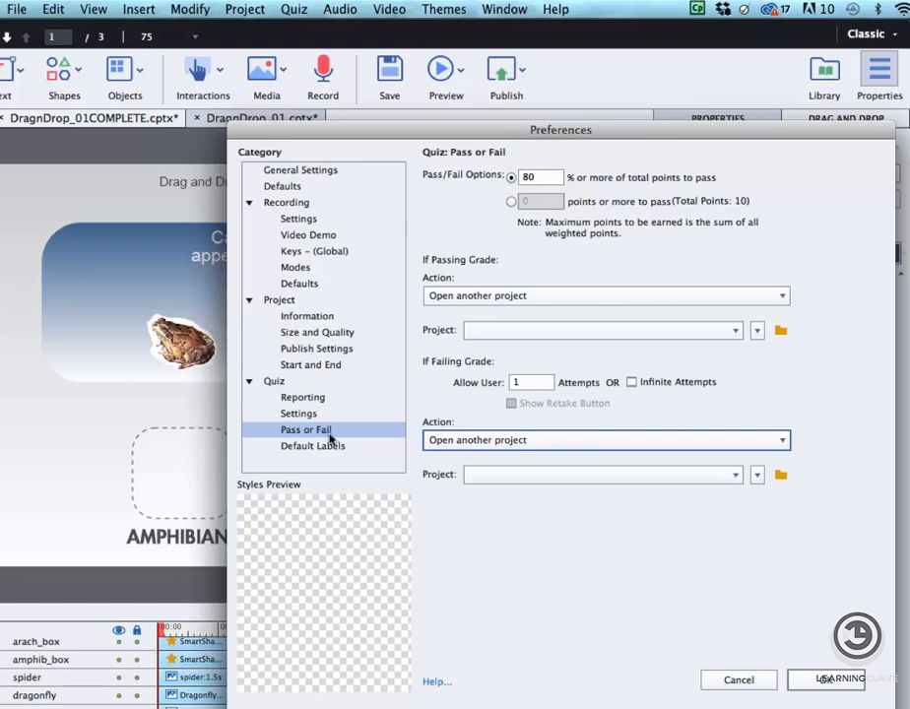
Step: Try to apply the quiz preferences without specifying projects, and discard the changes
click(794, 680)
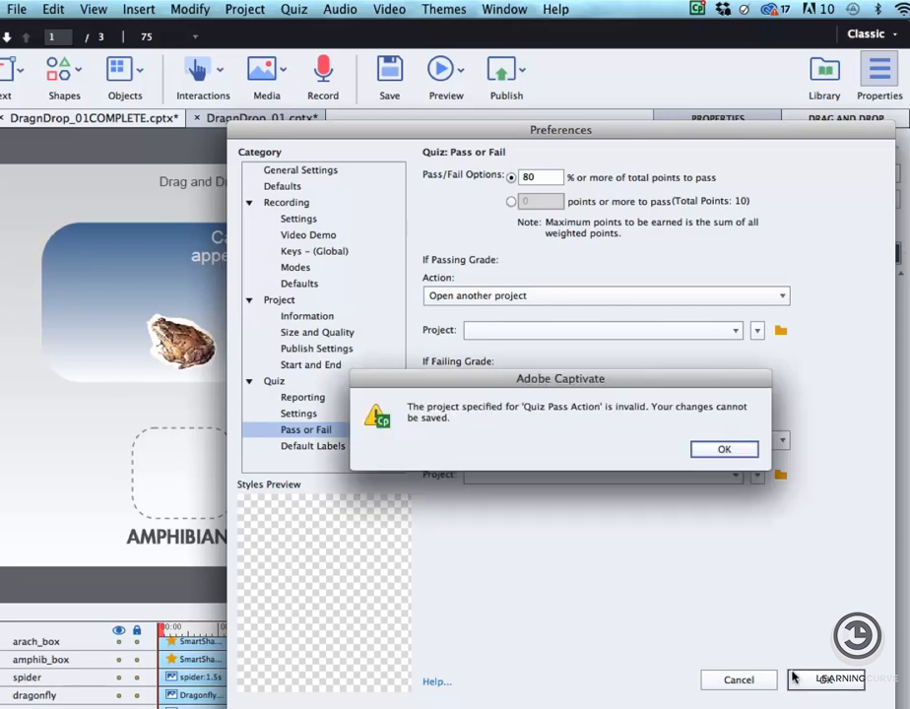
click(721, 449)
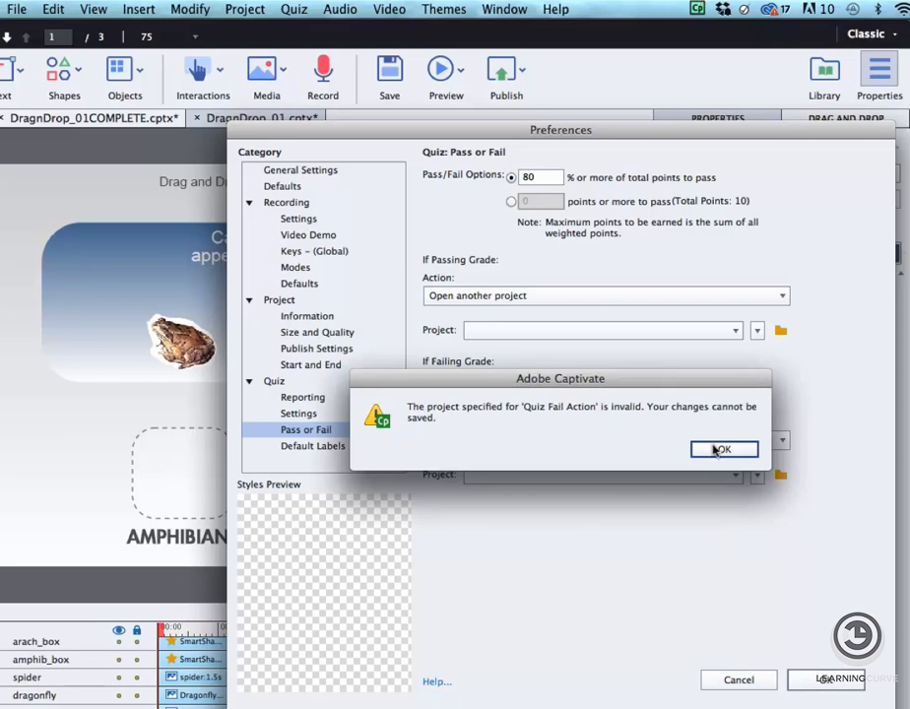
click(721, 449)
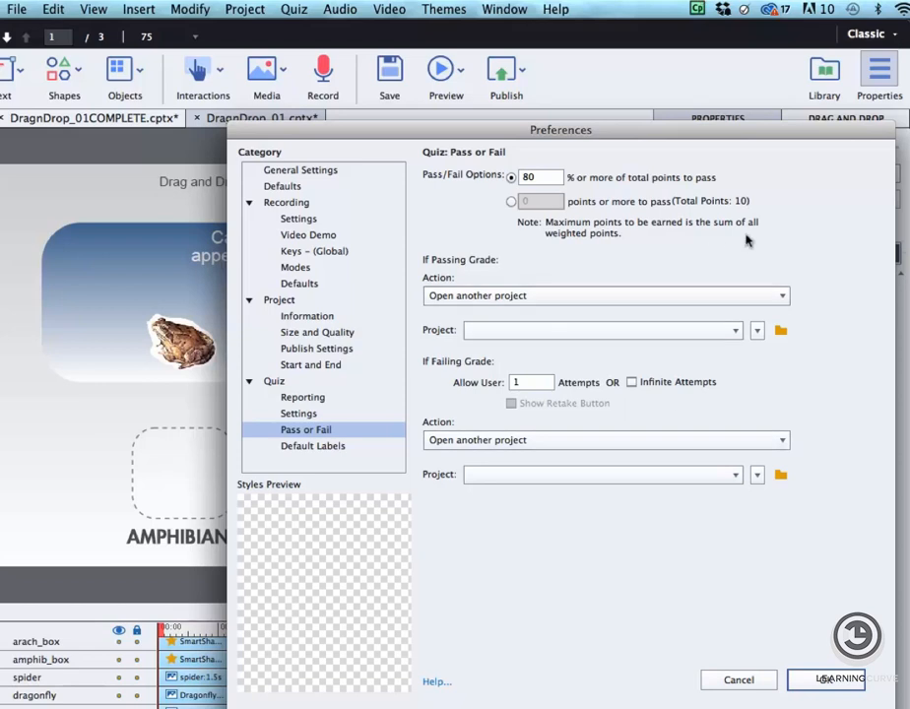
click(713, 678)
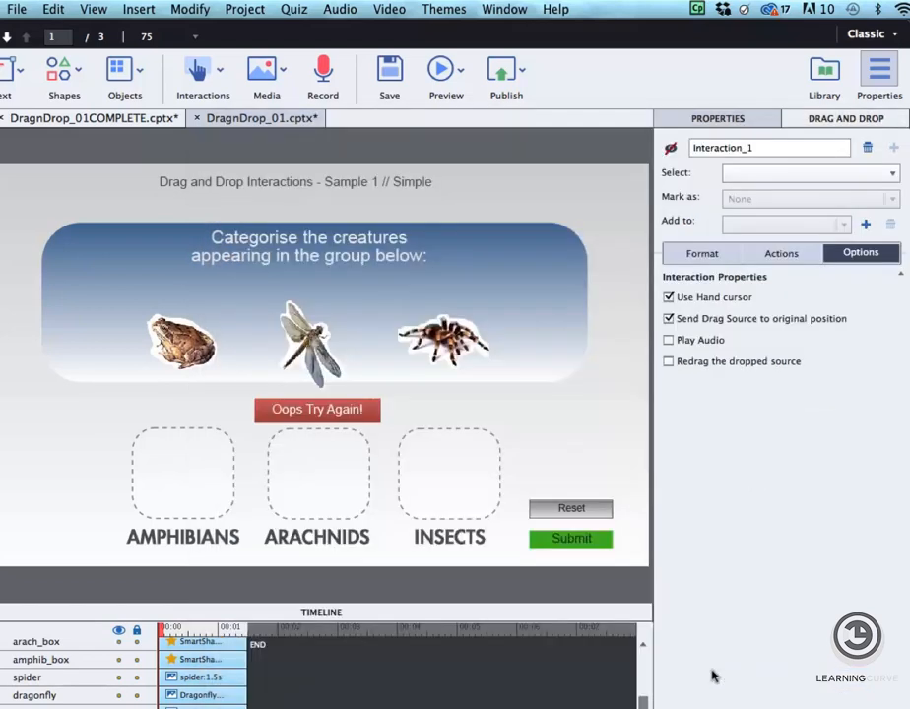